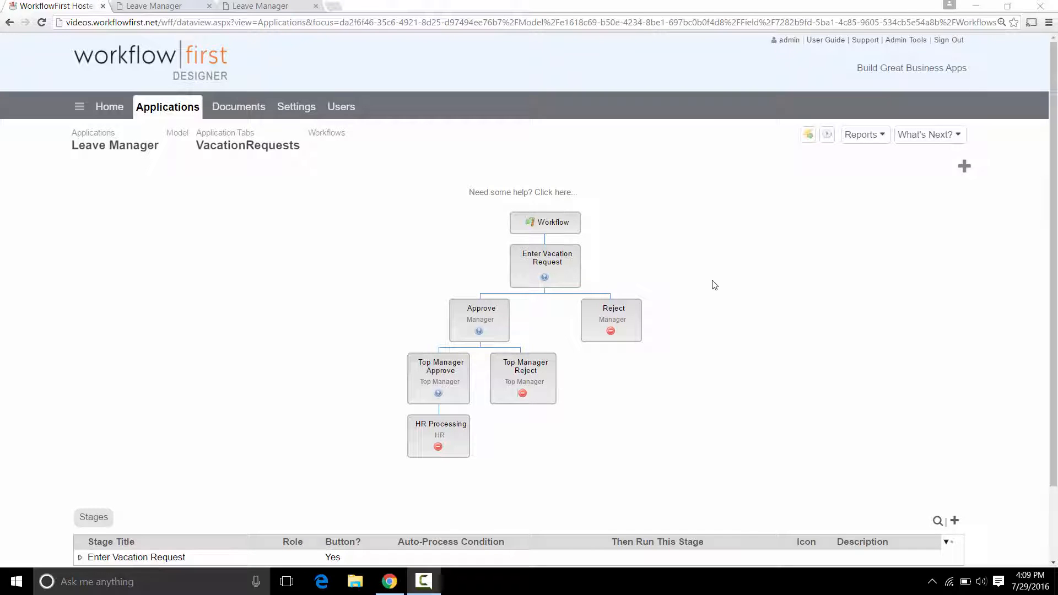
Step: In the Enter Vacation Request stage's input fields, edit Total Days and set its Initialize option to Calculation
mouse_move(551, 263)
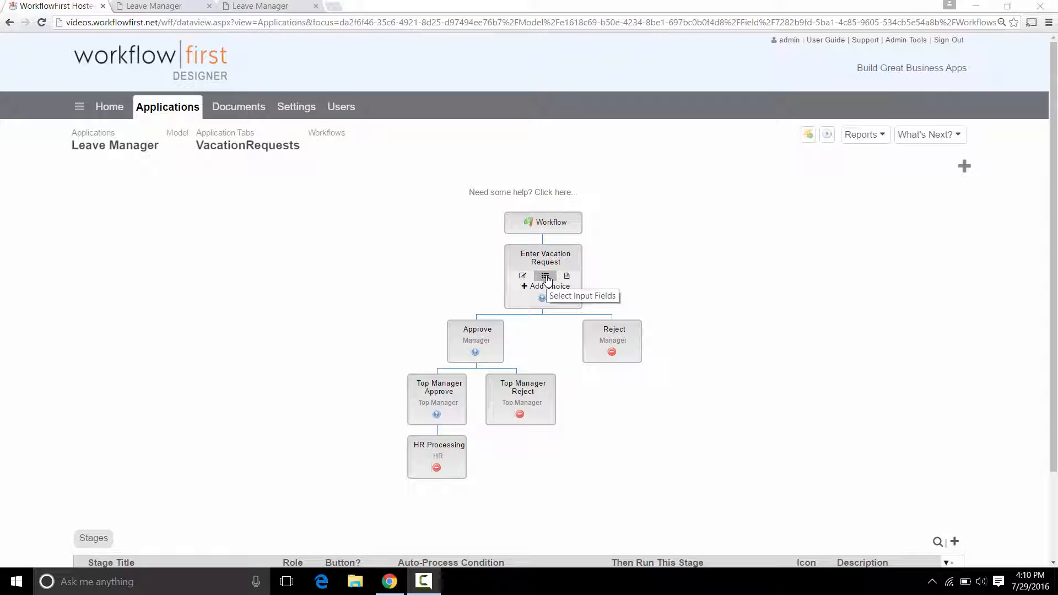
click(546, 277)
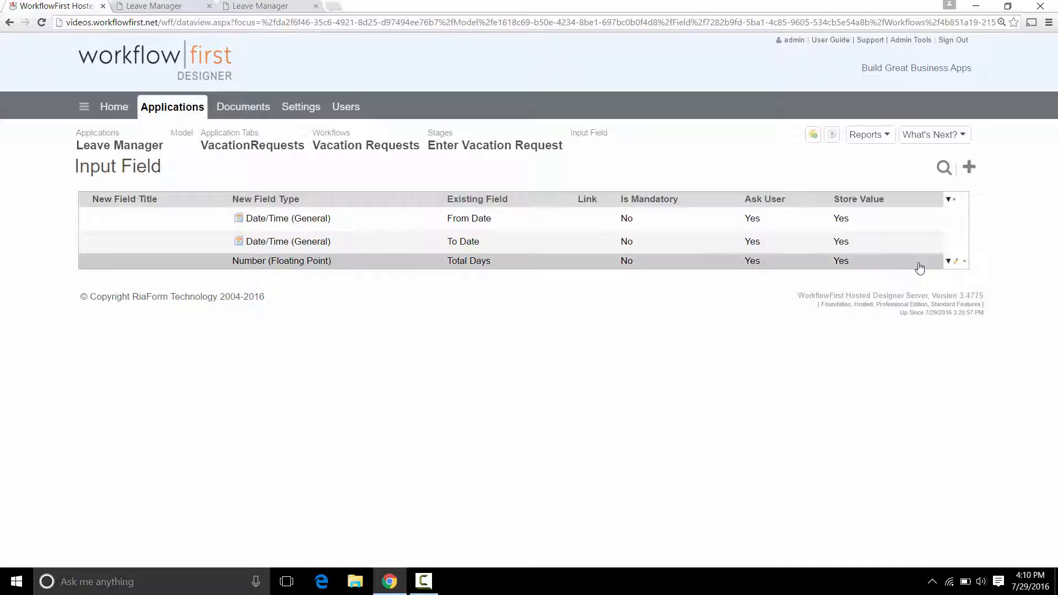
click(956, 263)
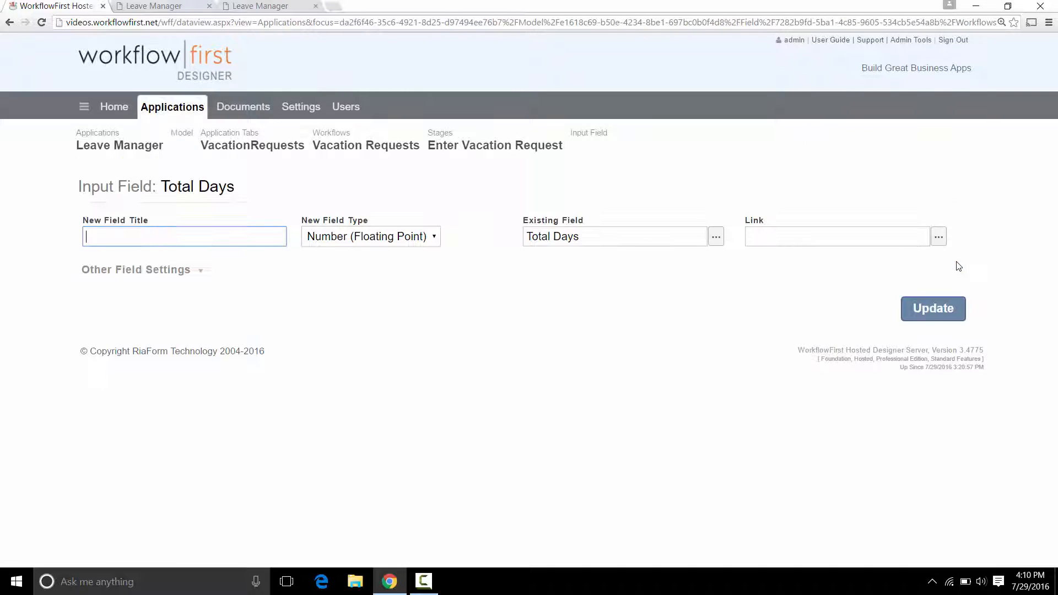
click(171, 273)
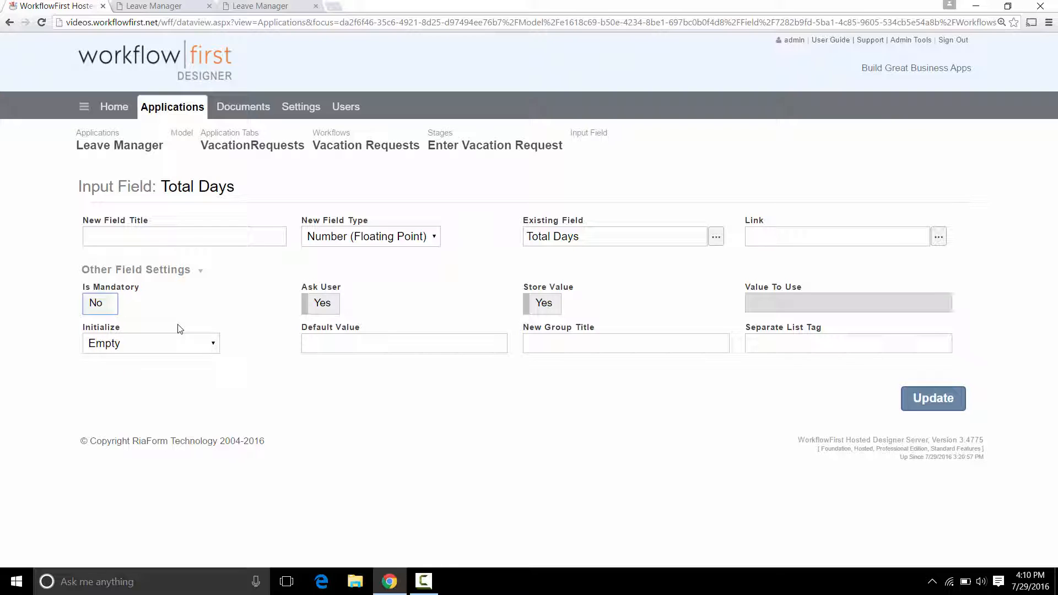
click(139, 347)
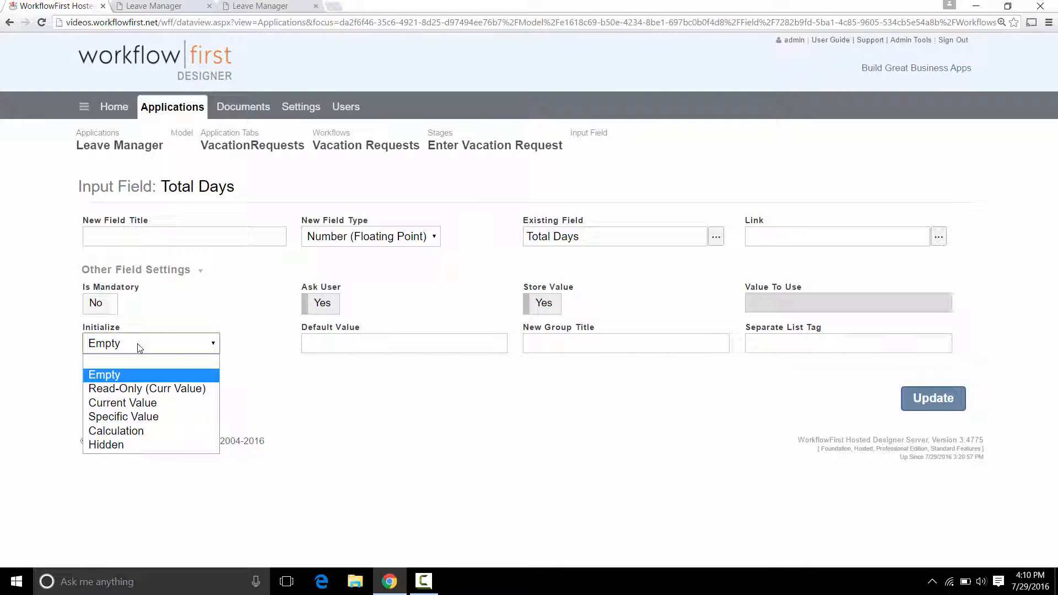
click(135, 431)
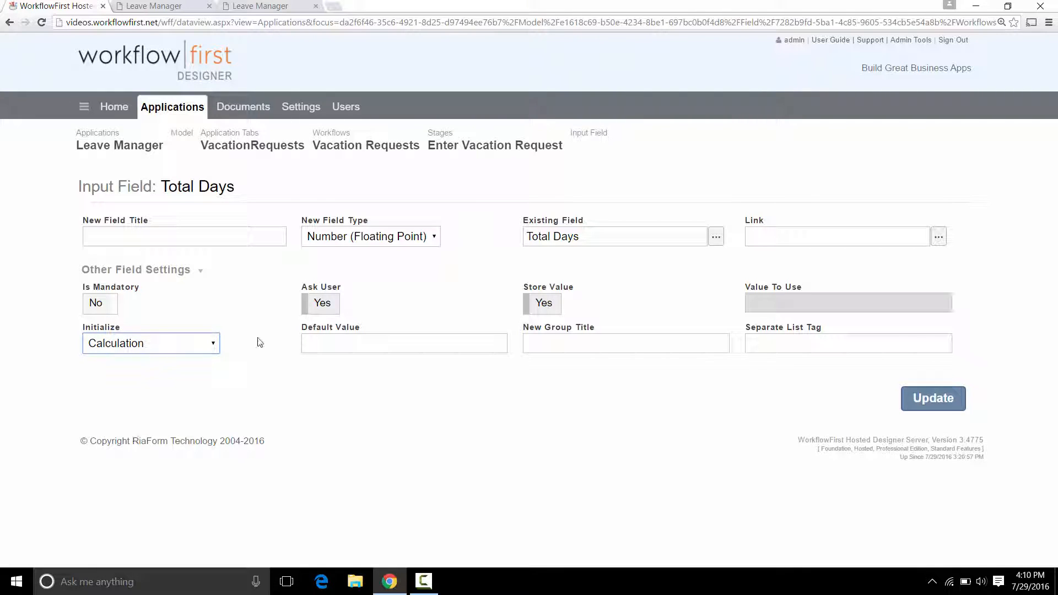
Step: Set the Total Days default value to WorkDaysBetween(#input/FromDate, #input/ToDate) and update the field
click(330, 341)
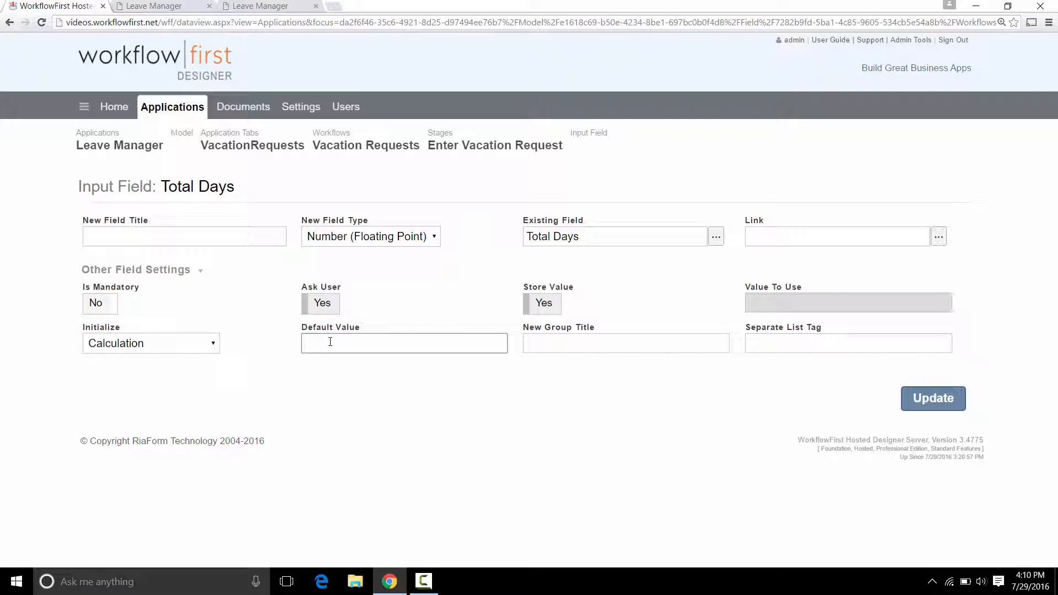
text(WorkDaysBetween()
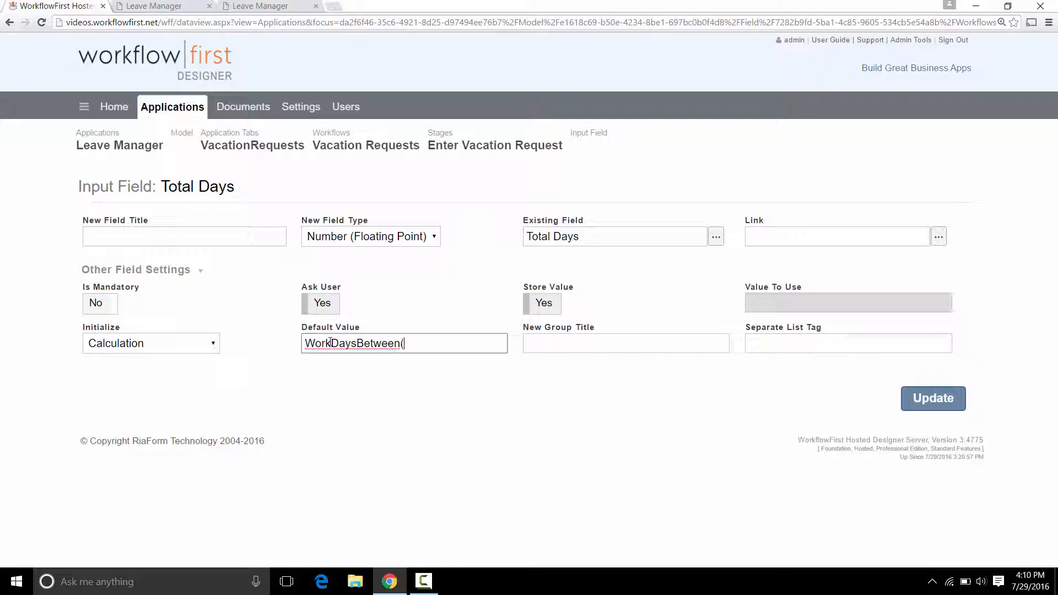
text(#input/FromDate, #input)
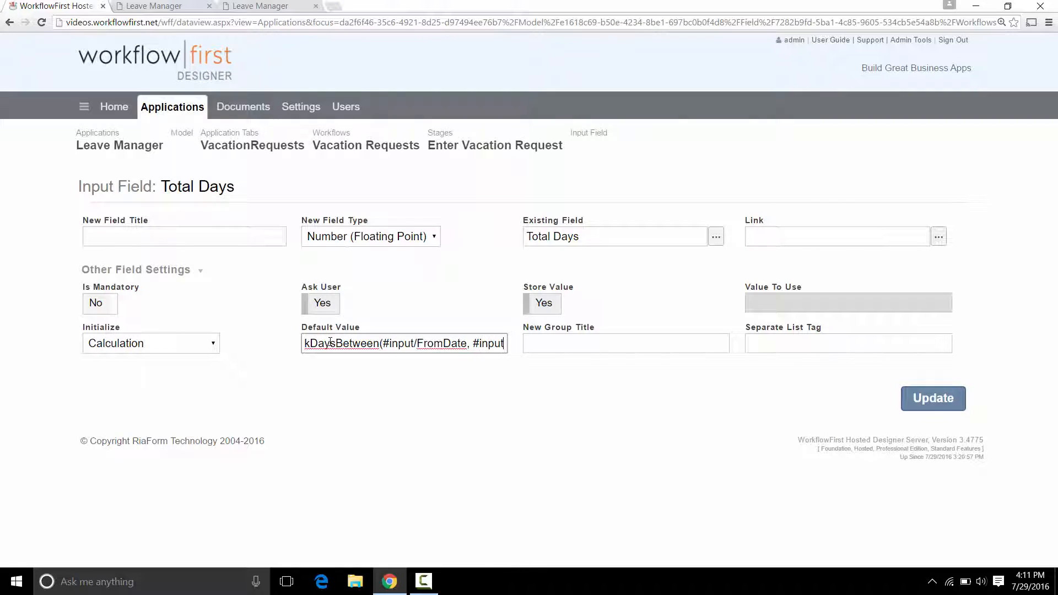
text(/ToDate))
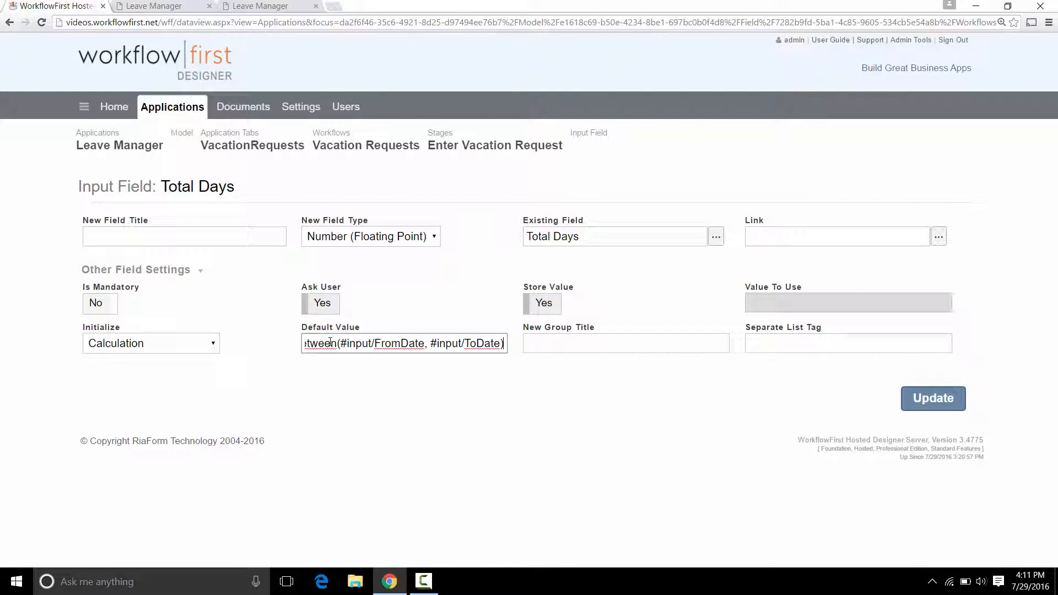
key(Home)
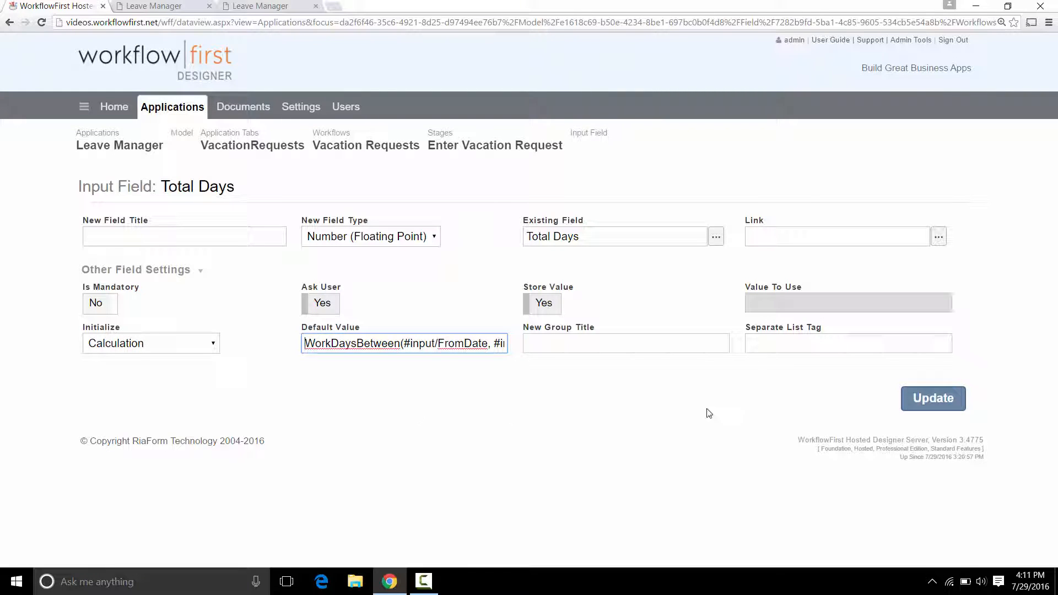
click(923, 406)
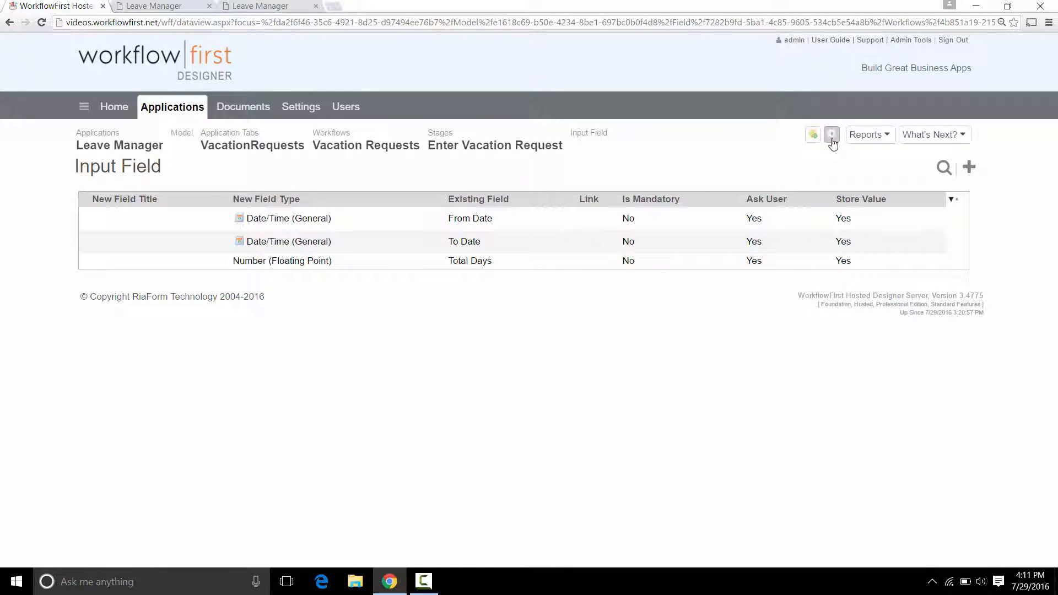
Step: Publish the Leave Manager application, then switch to the running Leave Manager and reload its Vacation Requests page
click(832, 137)
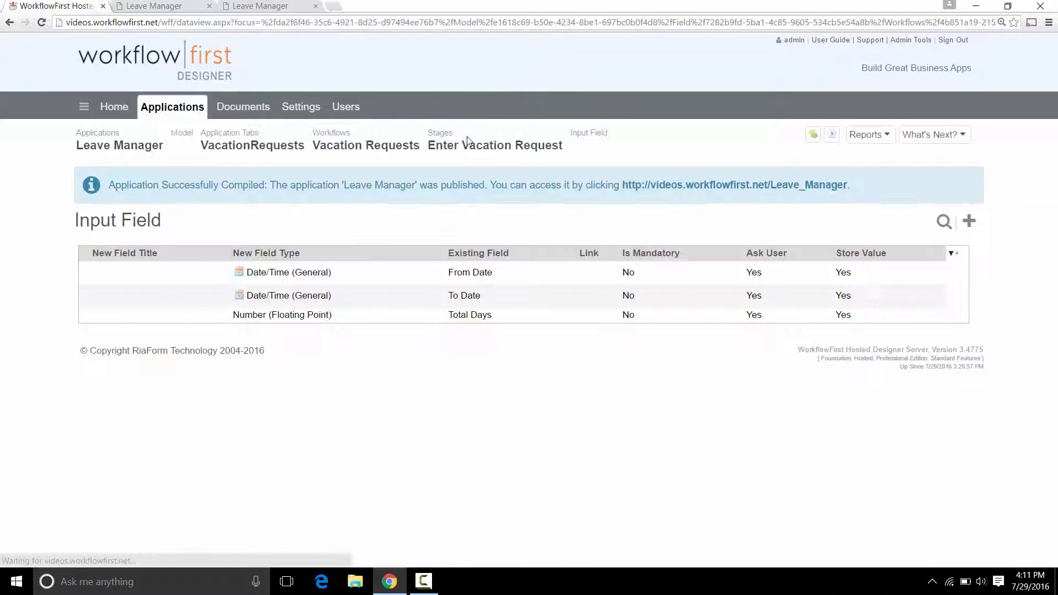
click(169, 5)
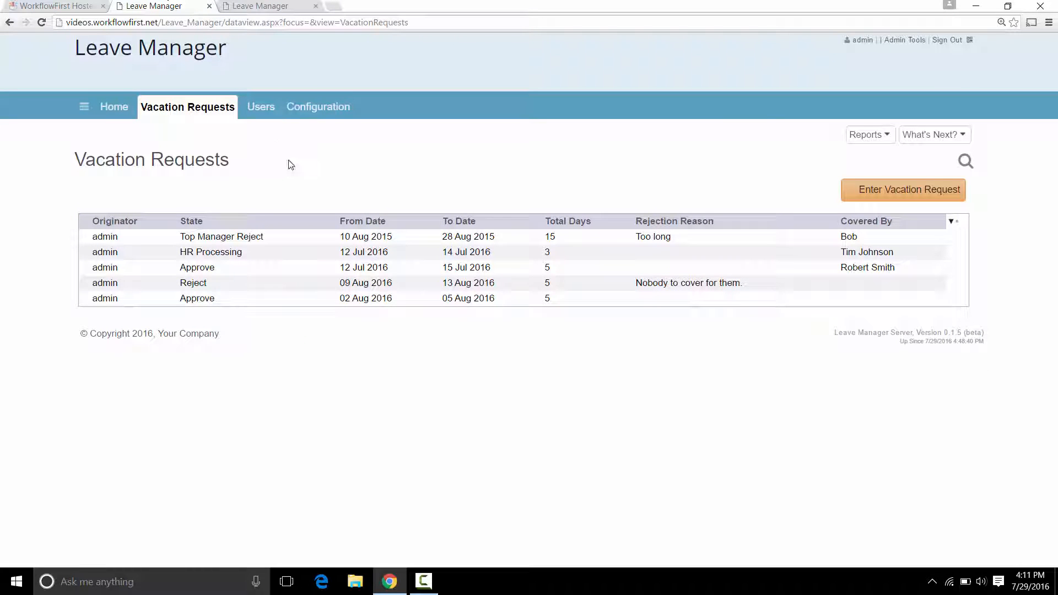
key(F5)
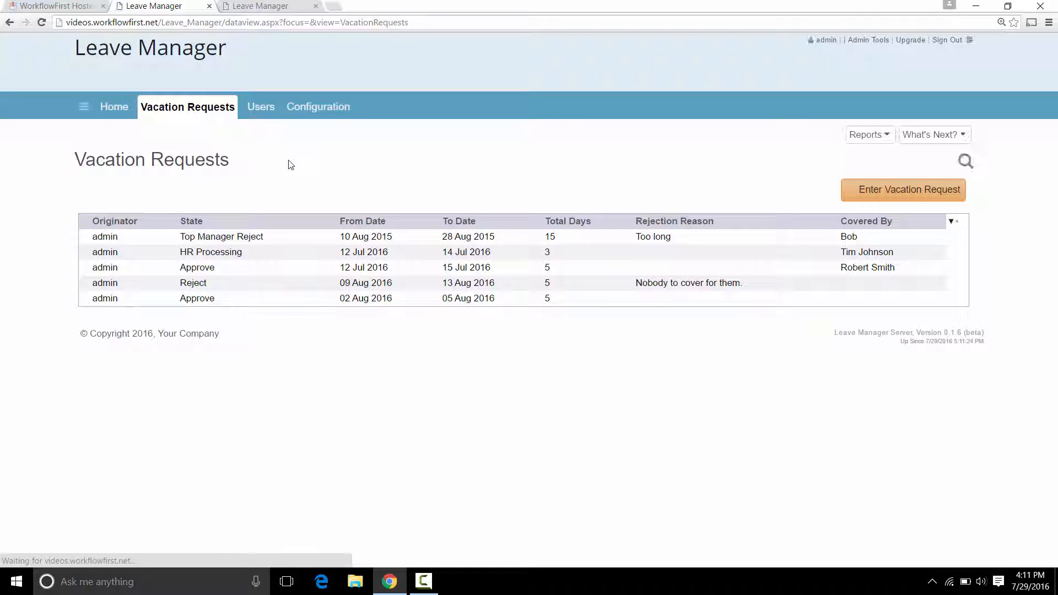
Step: Start a new vacation request with From Date 19 Jul 2016 and To Date 22 Jul 2016
click(879, 190)
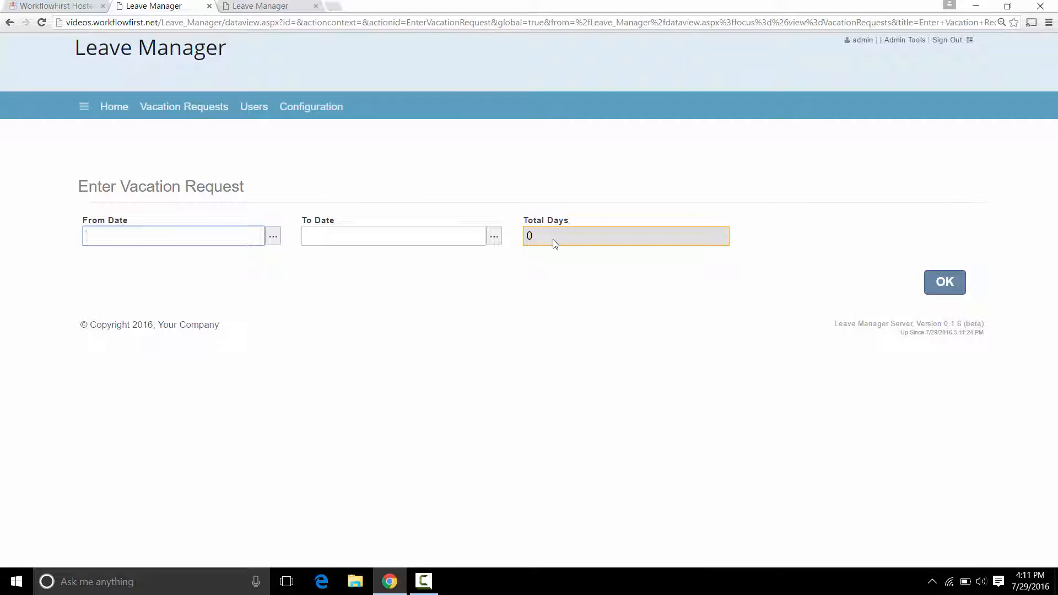
click(273, 238)
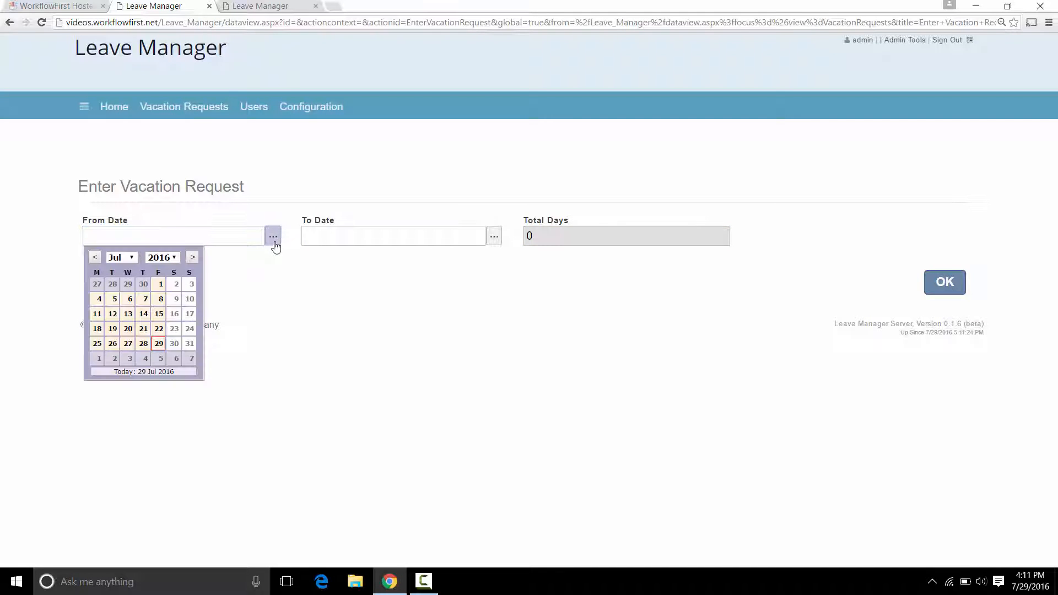
click(111, 329)
click(493, 236)
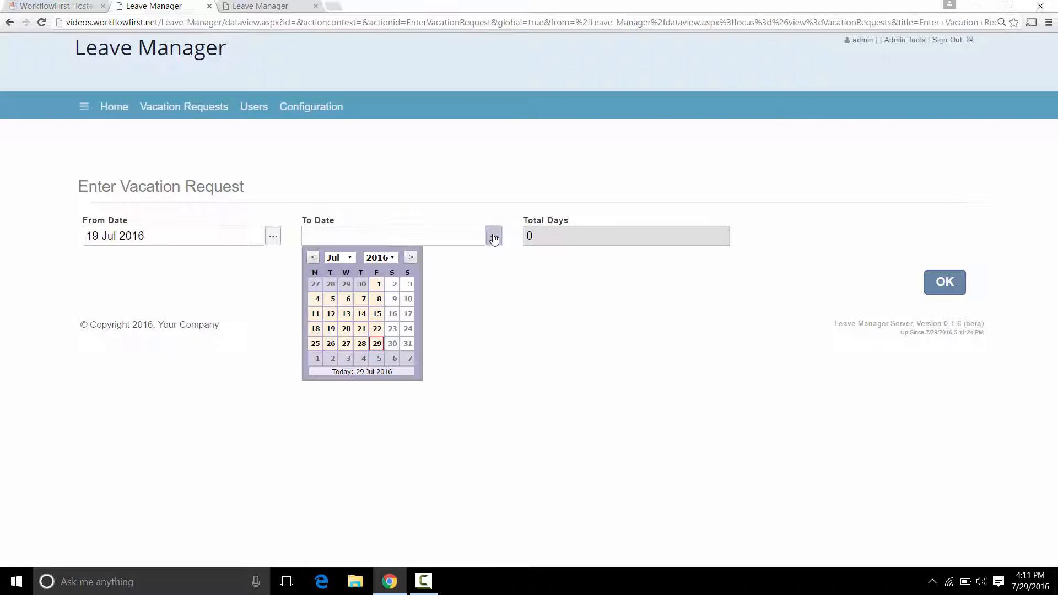
click(375, 330)
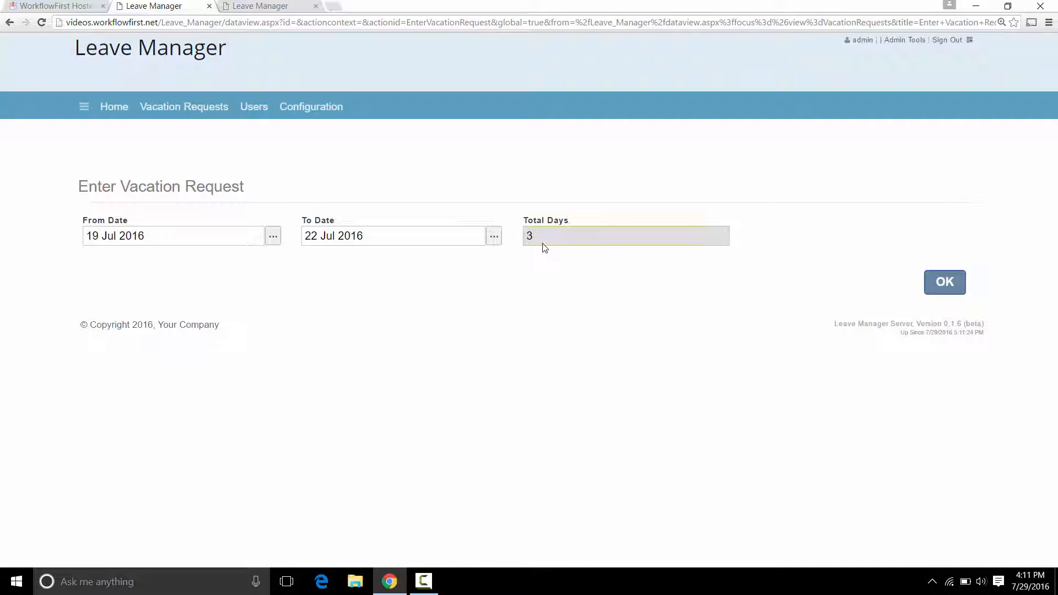
Step: Set the request's To Date to 29 Jul 2016, submit it and open the submitted request
click(493, 236)
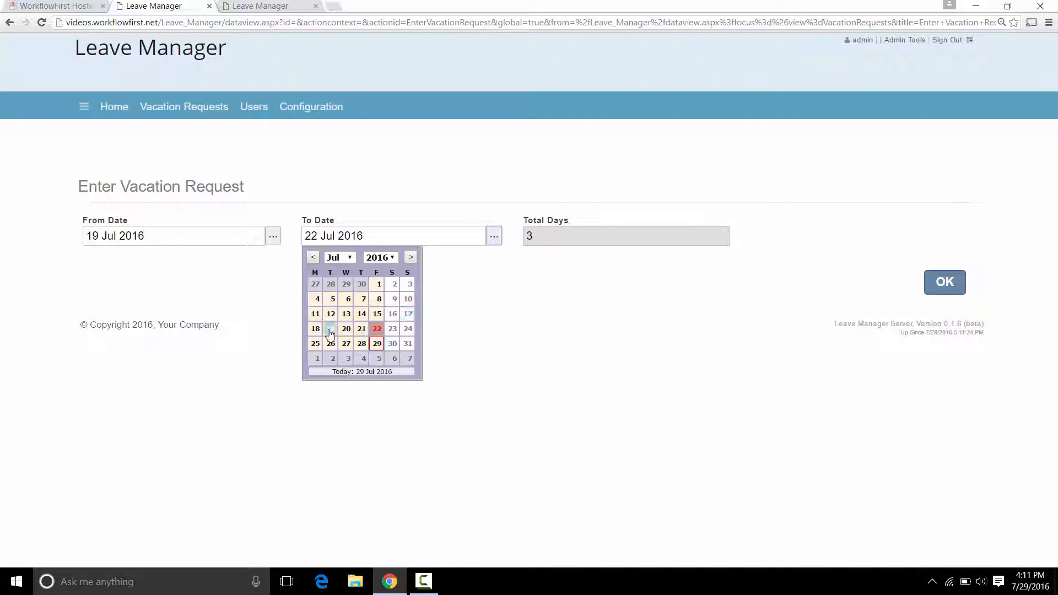
click(377, 344)
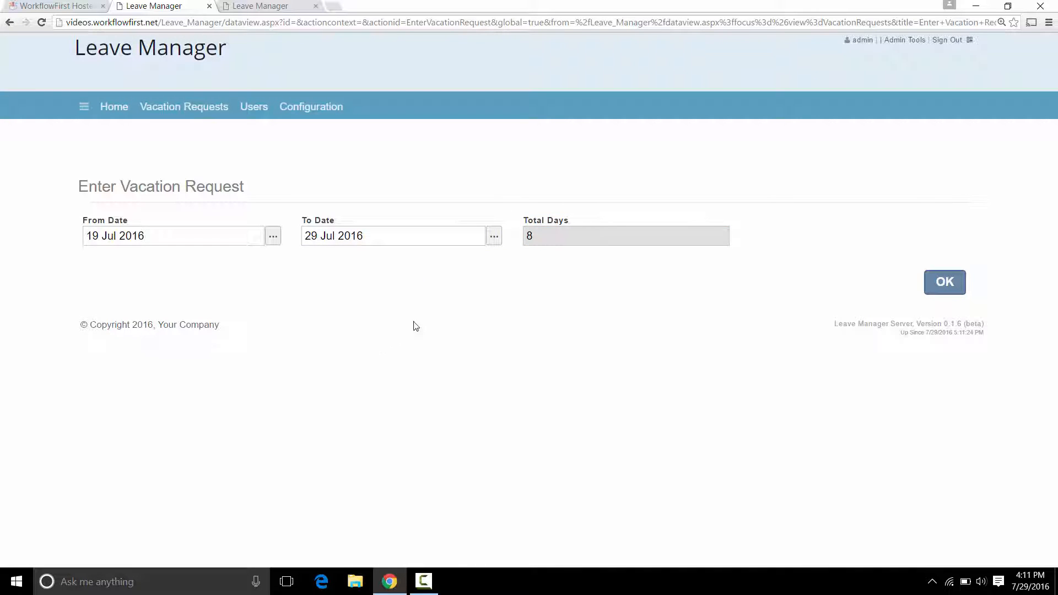
click(495, 239)
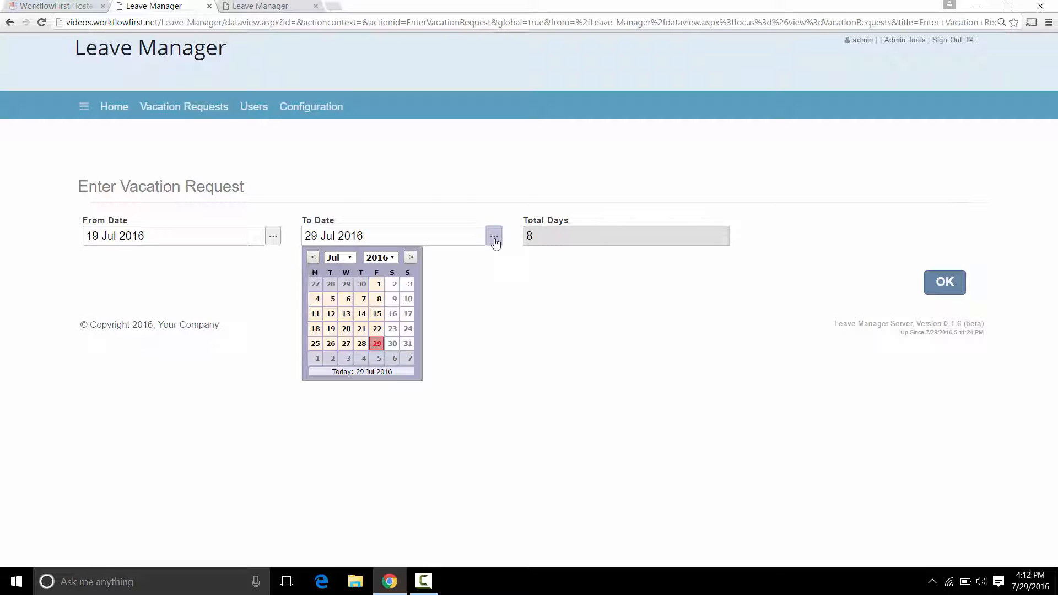
click(944, 287)
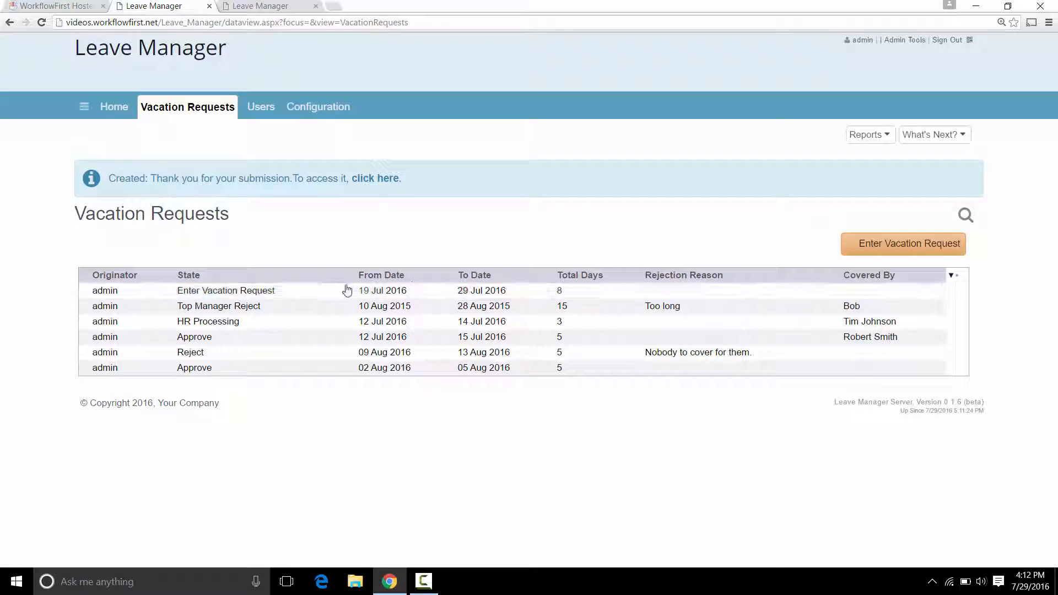
click(578, 296)
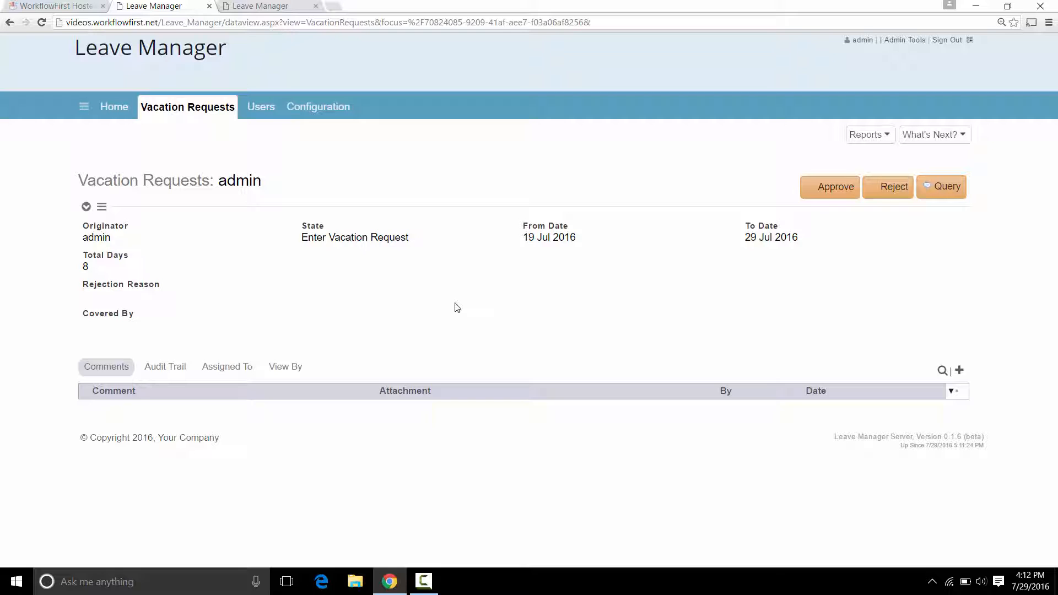
Step: Switch to the WorkflowFirst Designer, search its user guide for dbfscript and open the DbfScript Reference
click(62, 5)
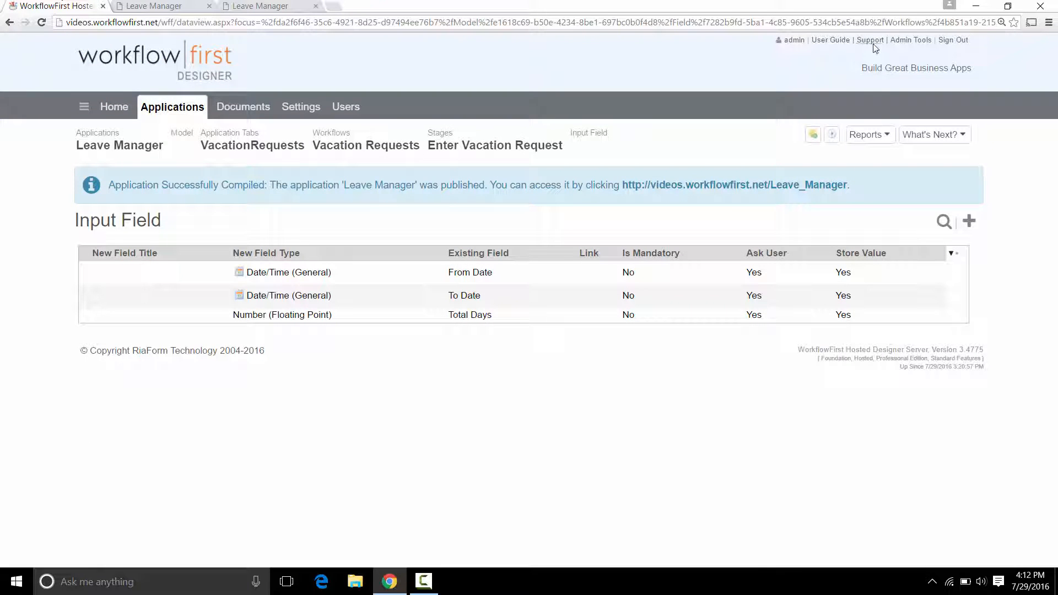
click(830, 40)
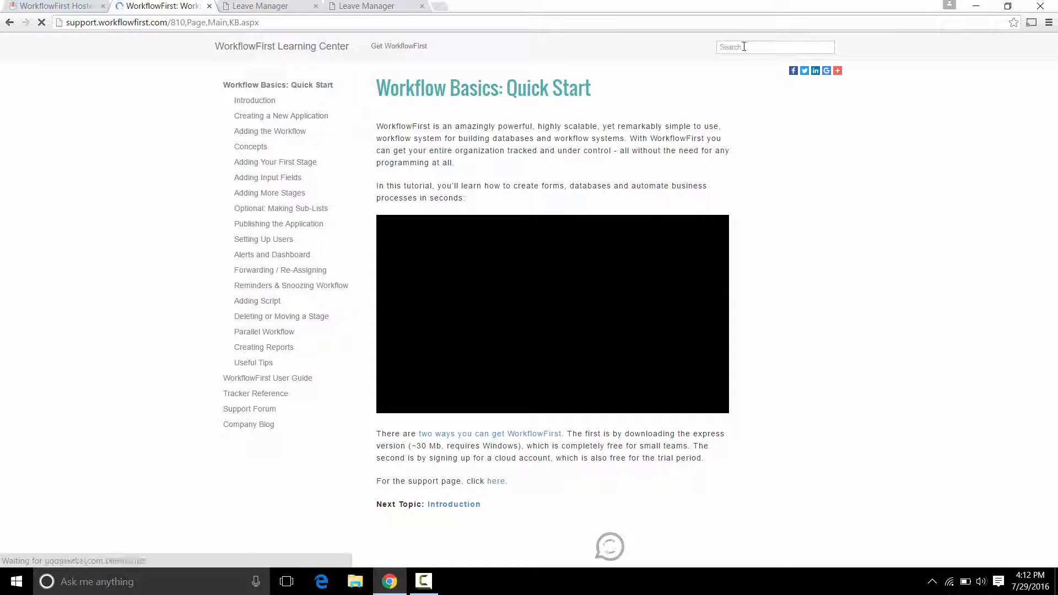
click(744, 46)
text(dbfscript)
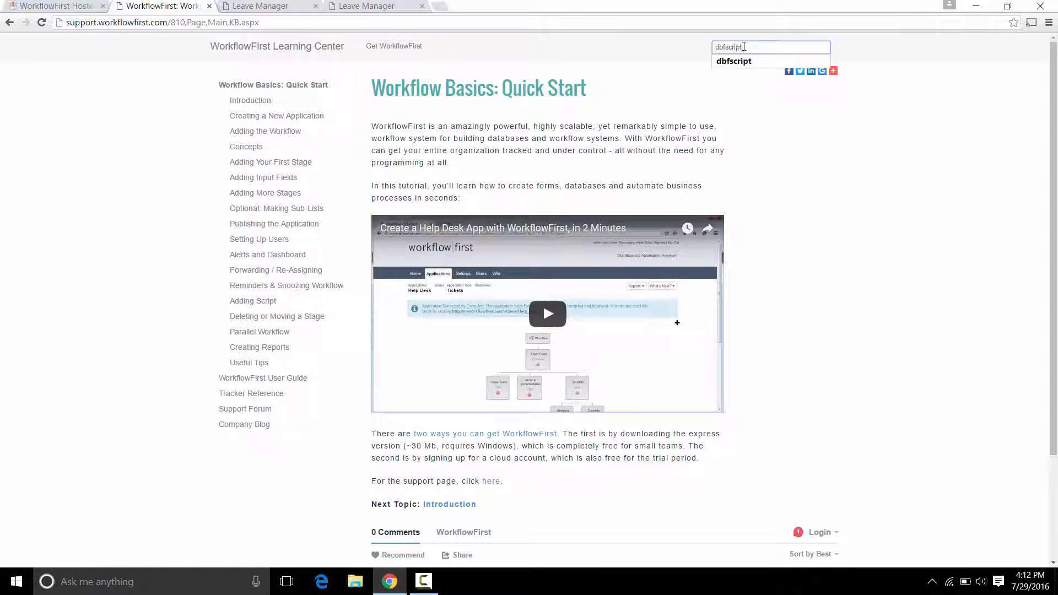
key(Return)
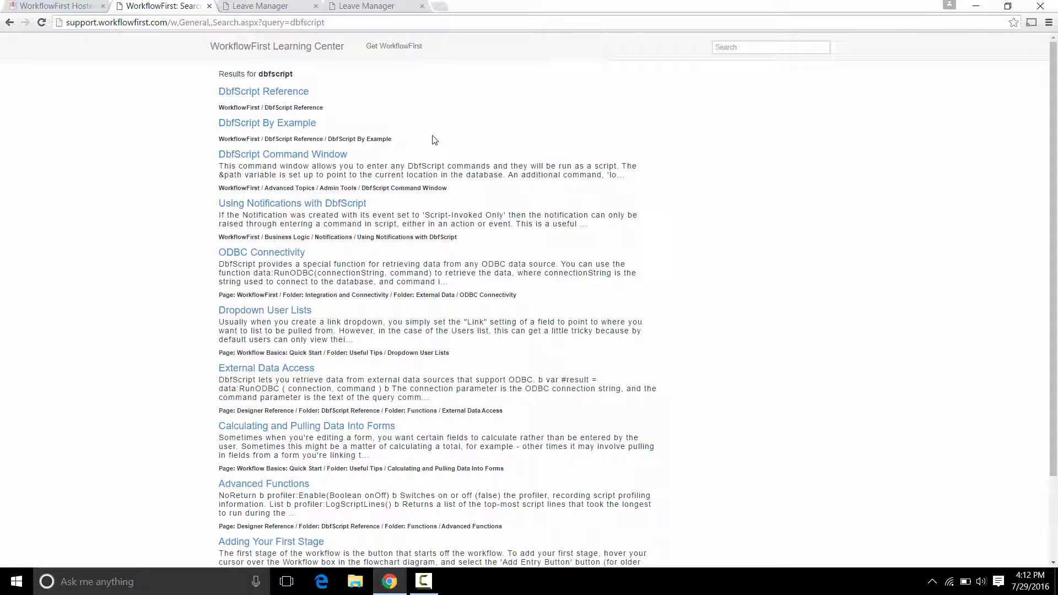
click(292, 93)
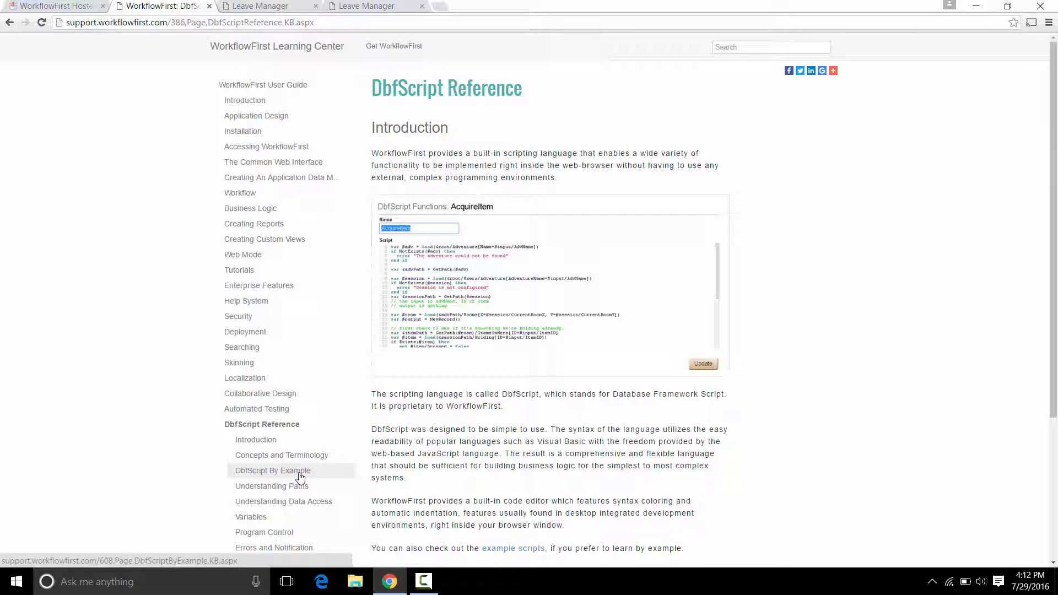
Step: Read through the basic examples on the DbfScript By Example page and return to the WorkflowFirst Designer
scroll(399, 490, down, 2)
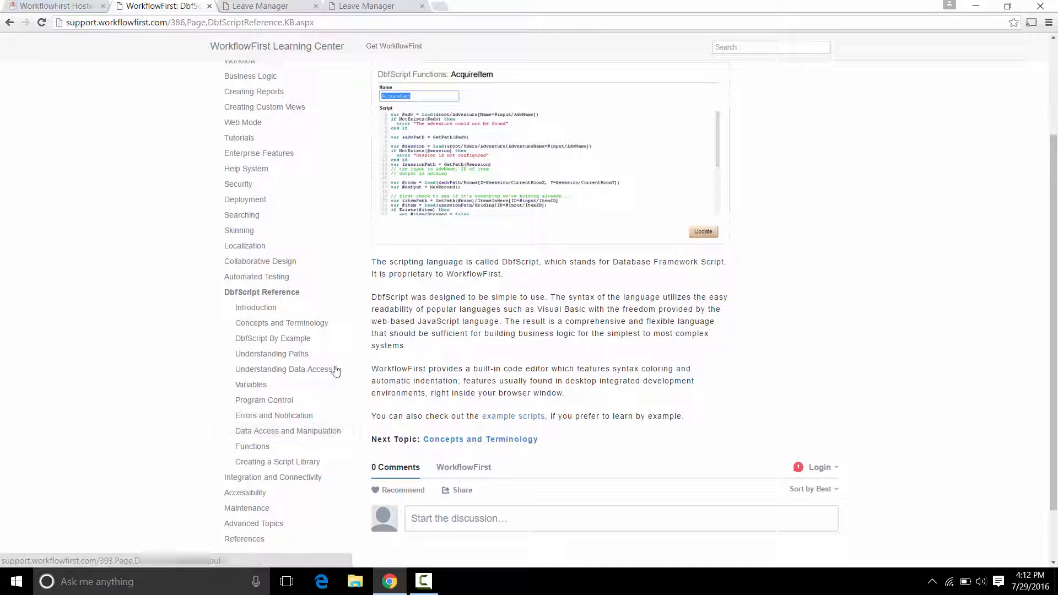
click(288, 342)
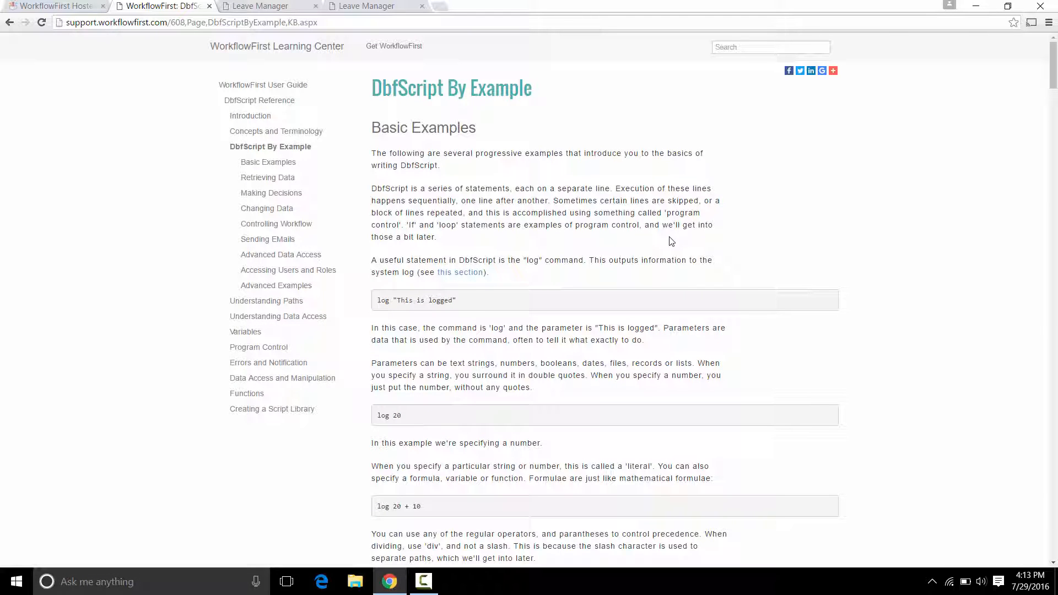
drag(1054, 82, 1054, 86)
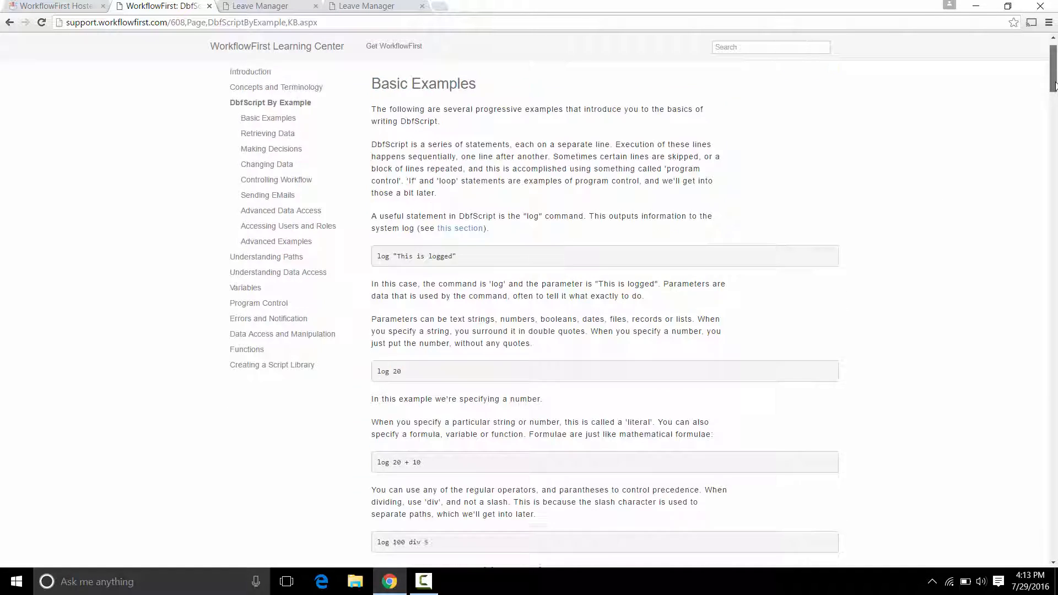
scroll(1055, 86, down, 3)
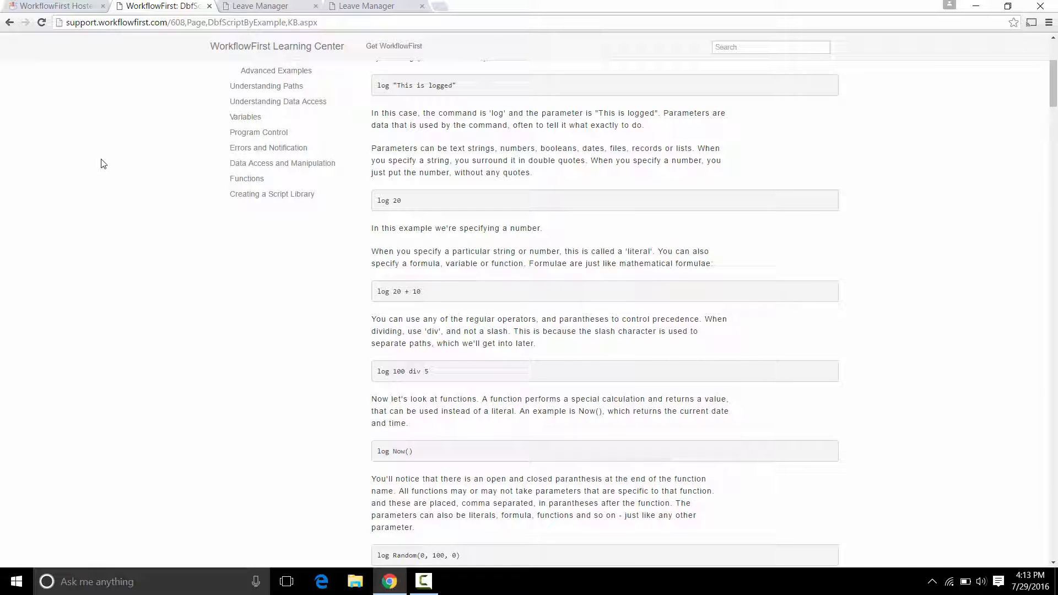
click(69, 6)
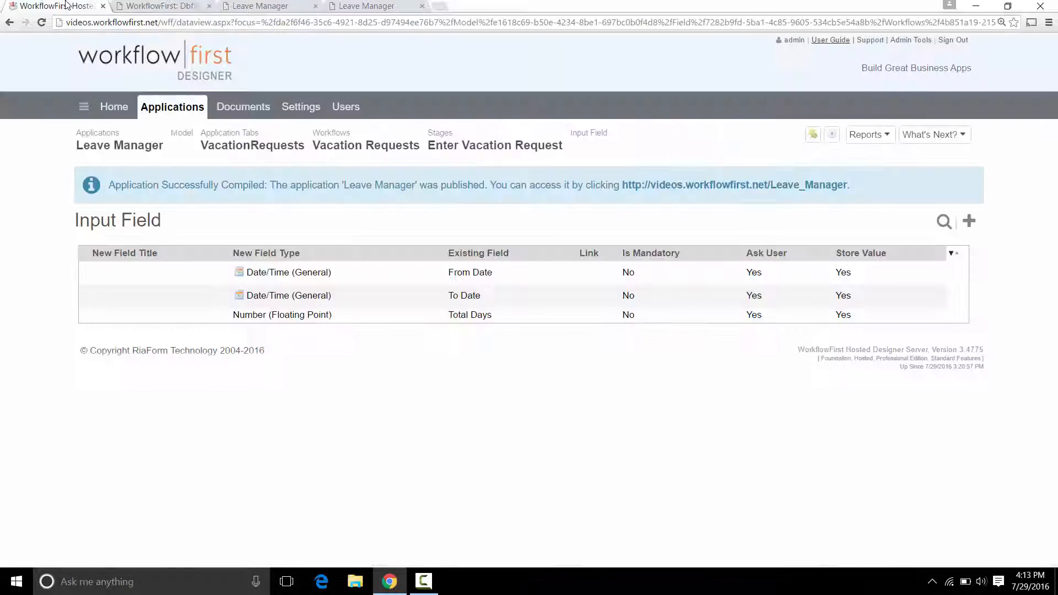